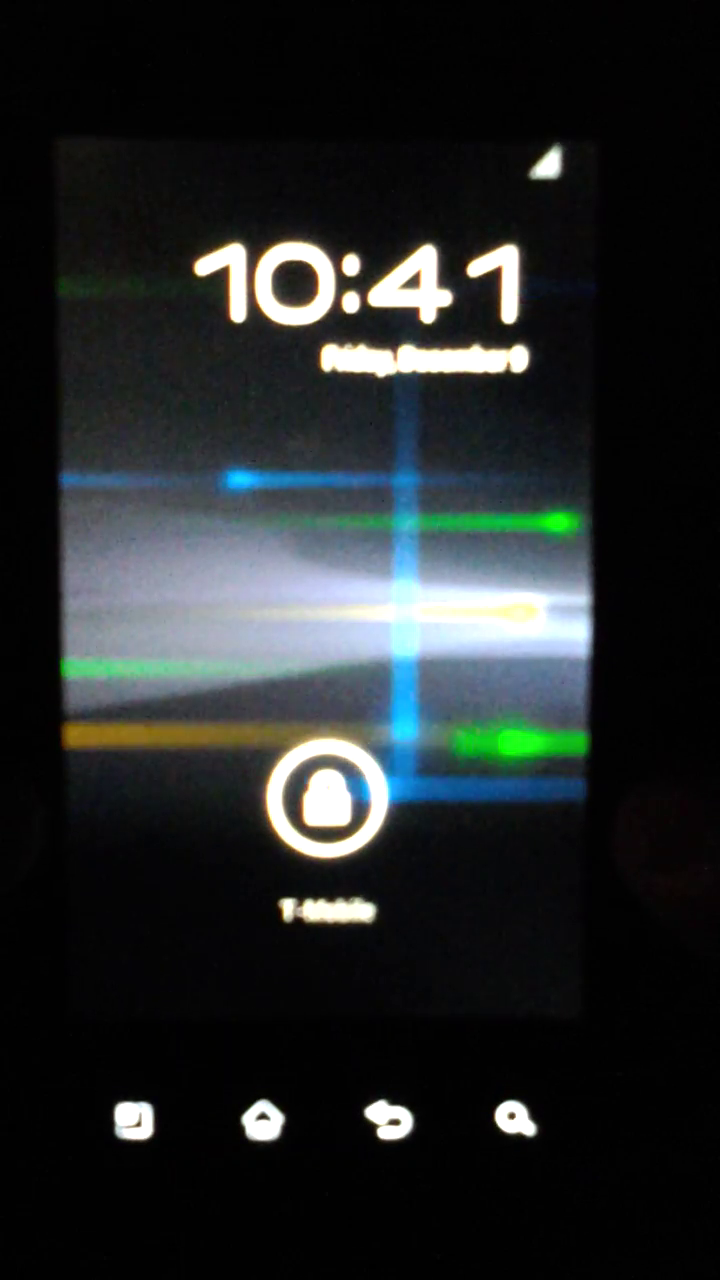
Unlock the phone from the lock screen to reach the Google account setup prompt.
left_click(330, 797)
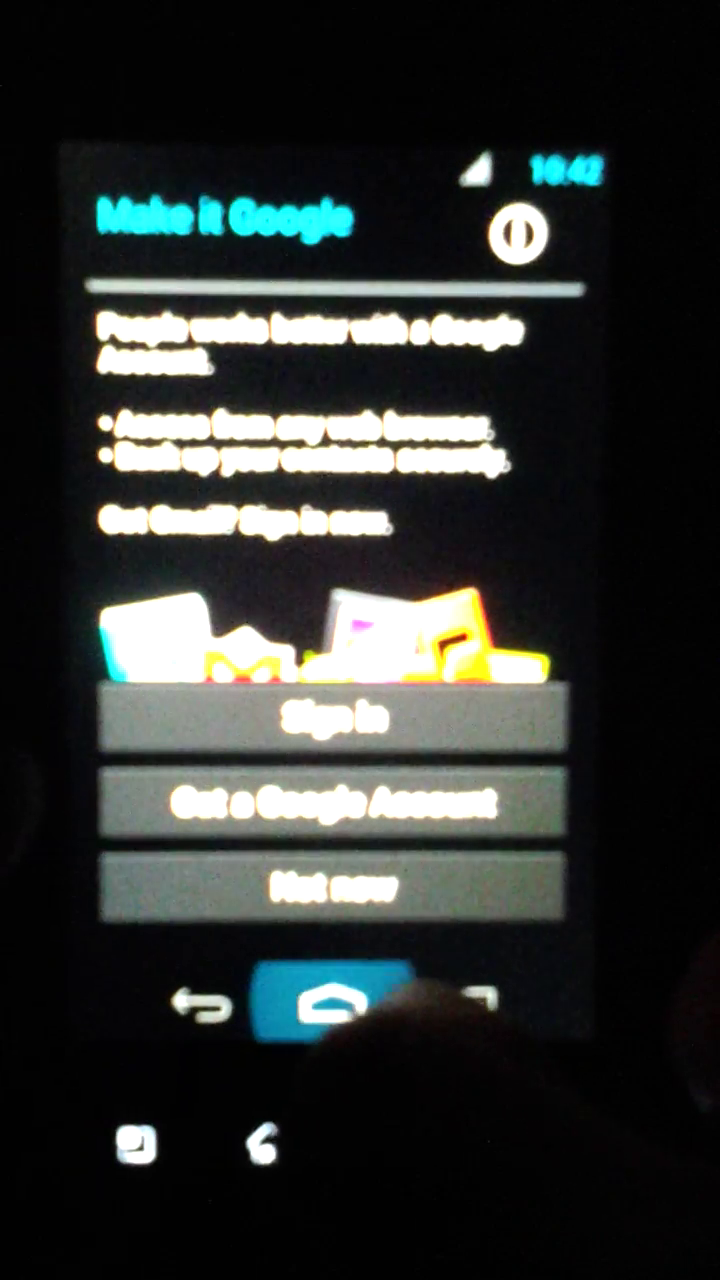
Launch the Phone app from the home screen to show the dialer keypad.
left_click(120, 910)
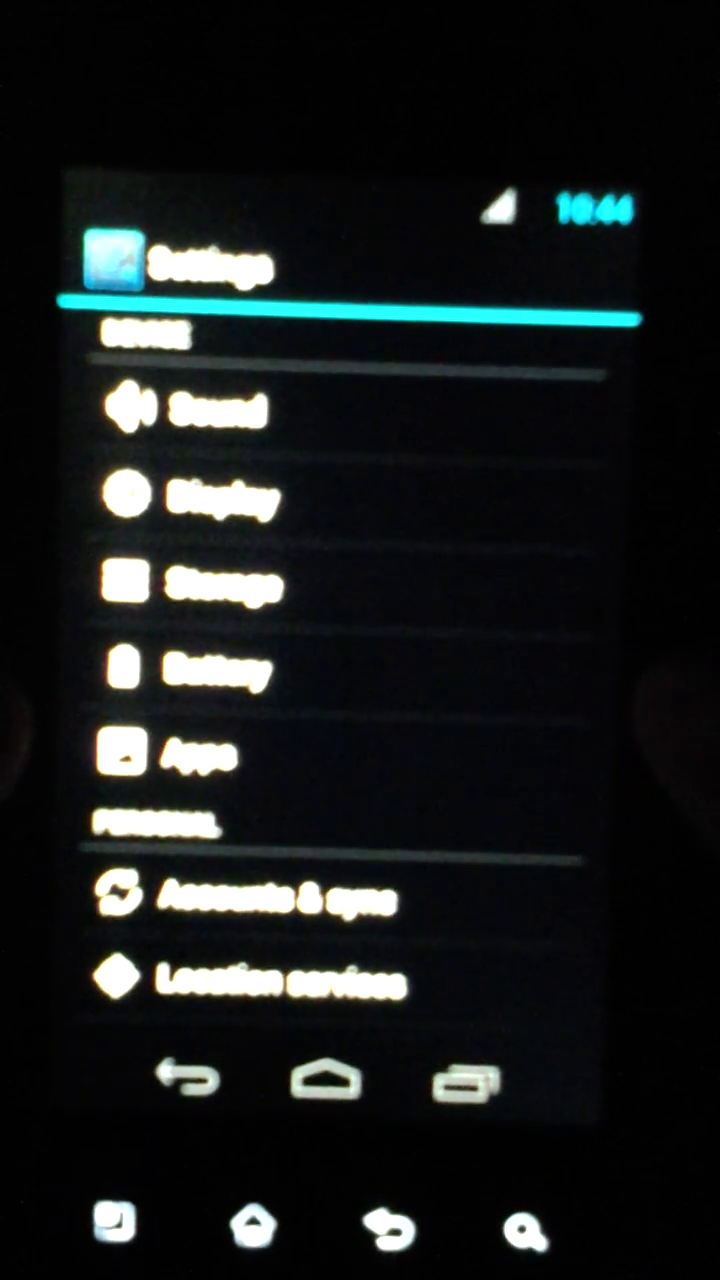
scroll(350, 650, "down", 5)
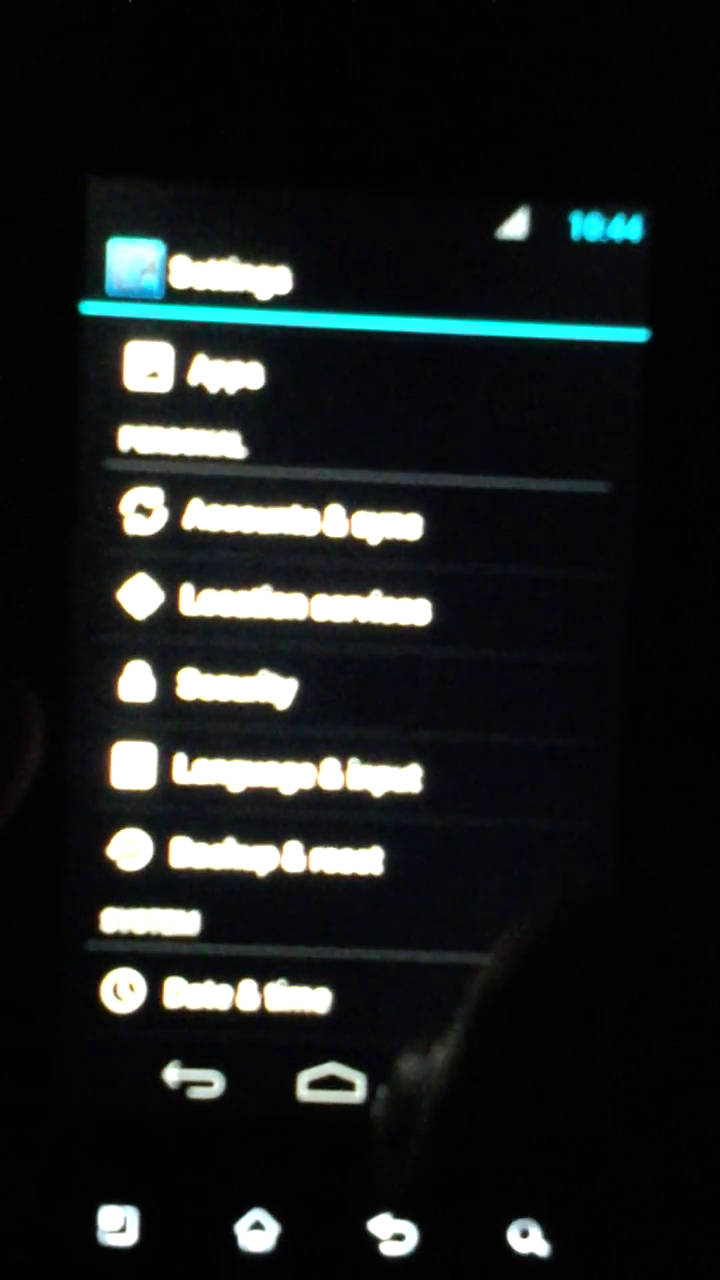
scroll(400, 650, "up", 2)
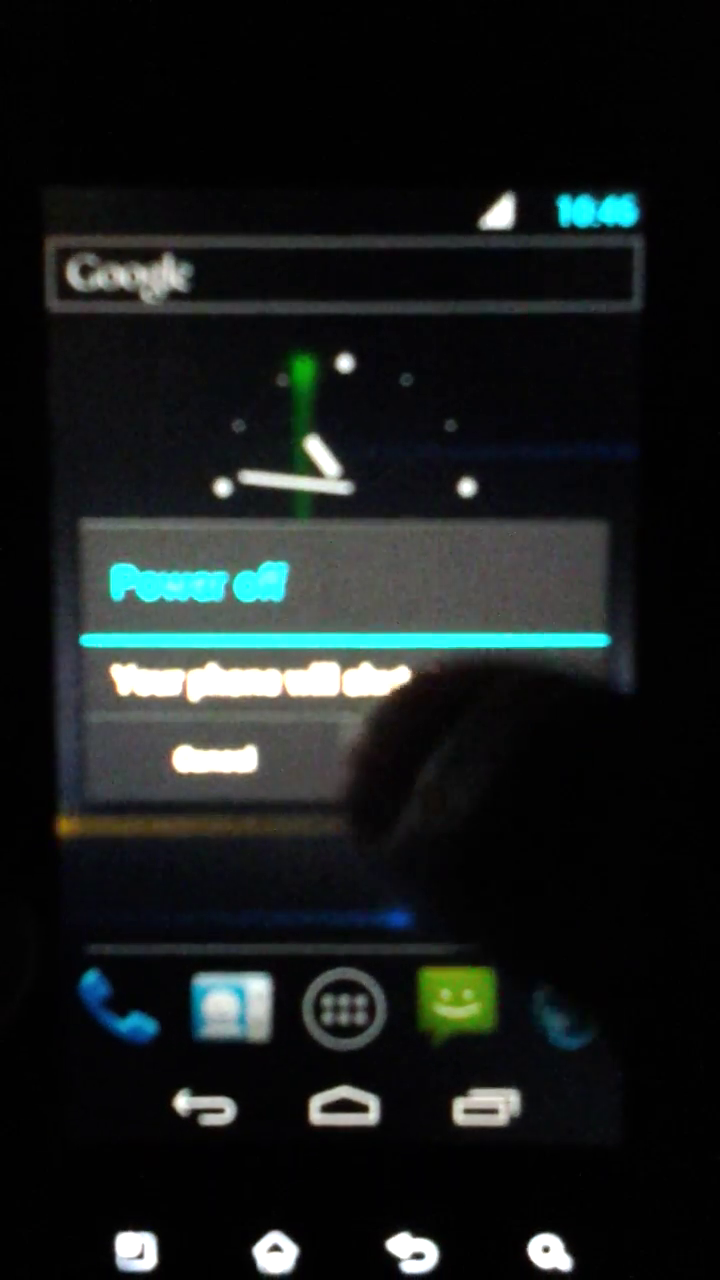
Confirm Power off so the phone begins shutting down.
left_click(477, 765)
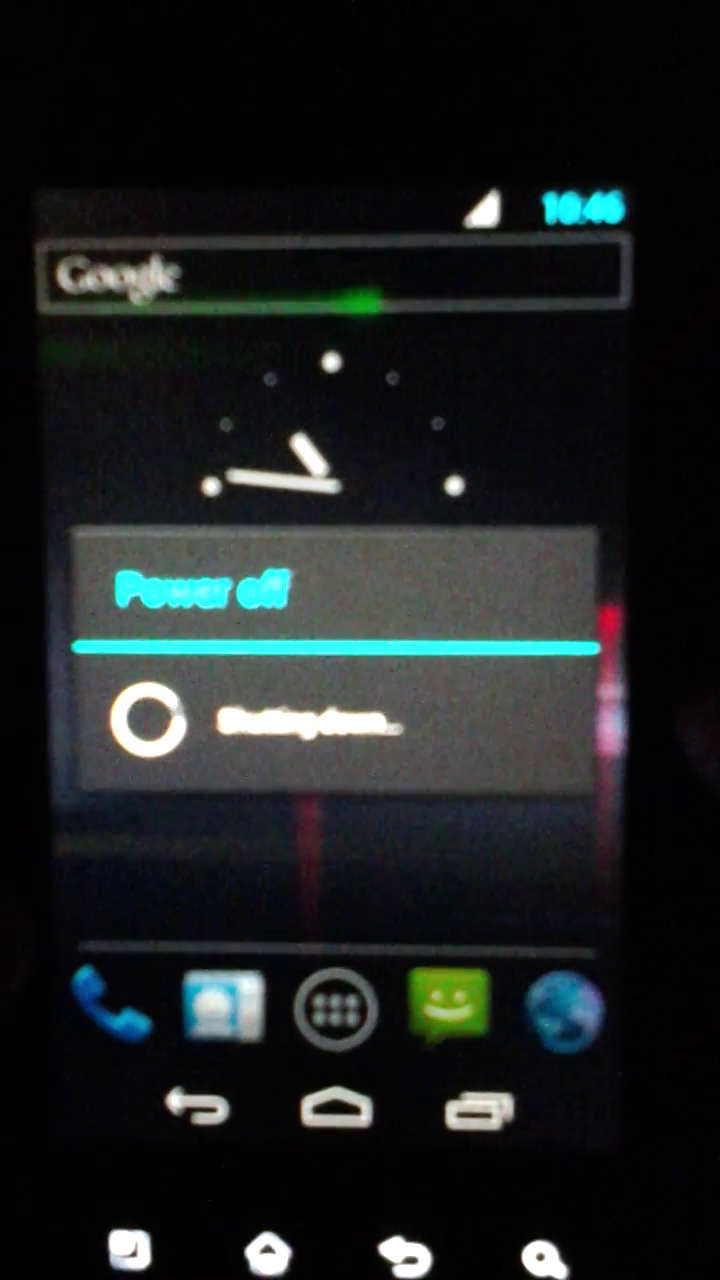